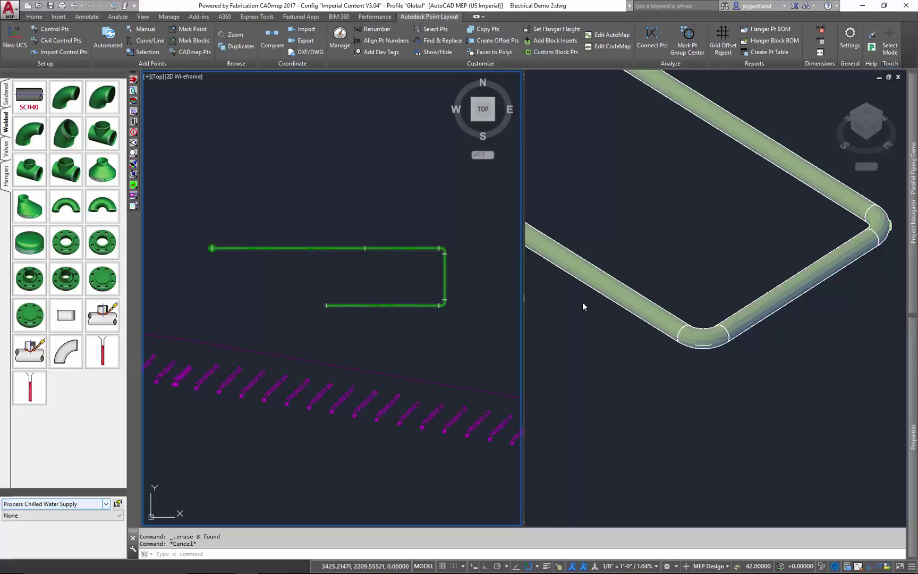
{"action": "left_click", "coordinate": [644, 301]}
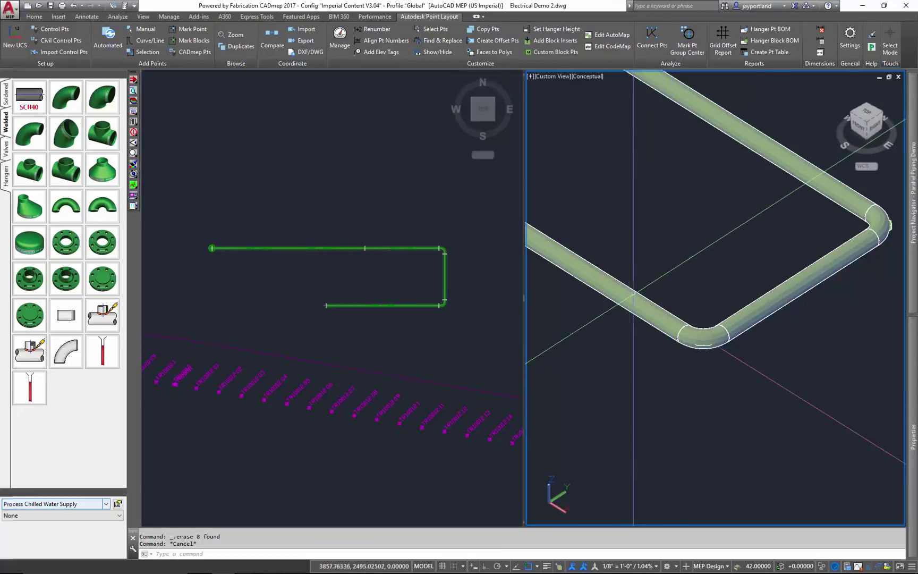
{"action": "double_click", "coordinate": [634, 293]}
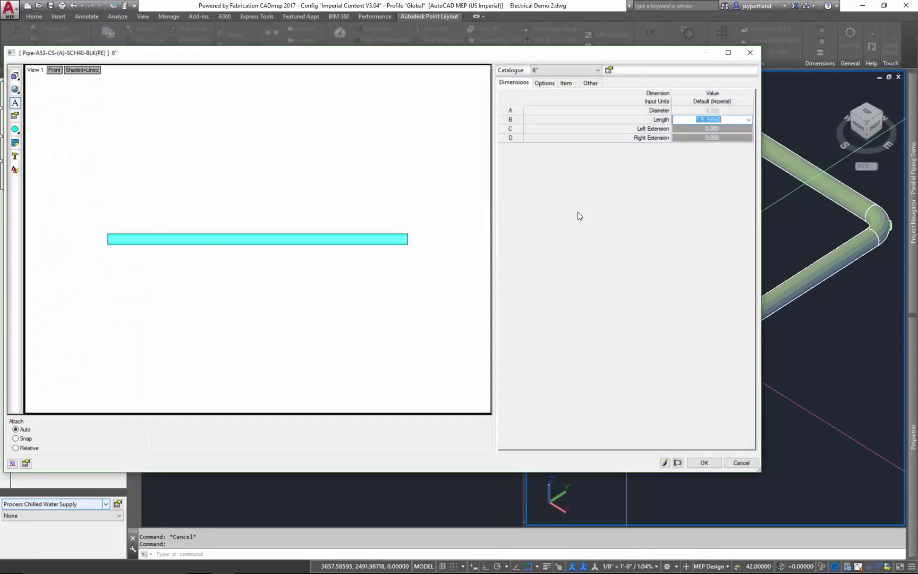
{"action": "left_click", "coordinate": [749, 53]}
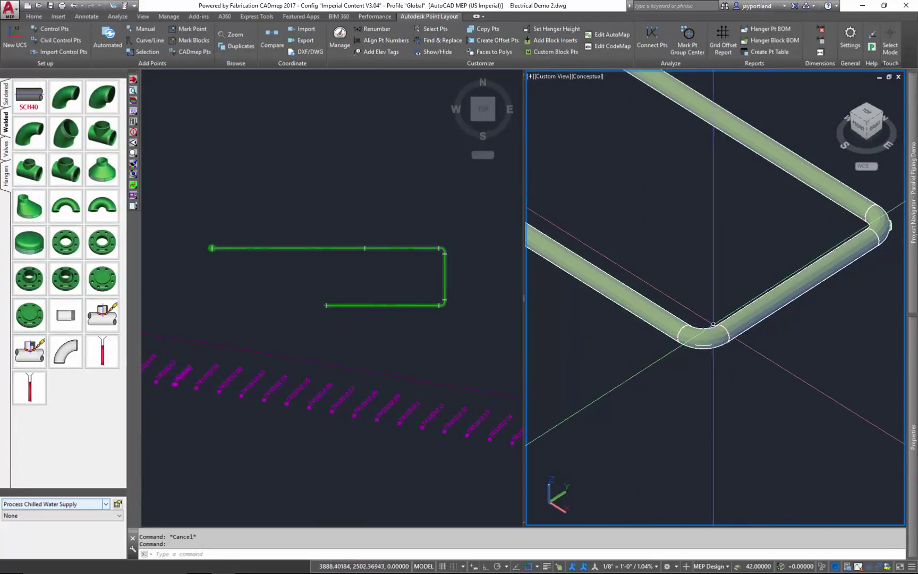
{"action": "left_click", "coordinate": [691, 334]}
{"action": "key", "text": "Escape"}
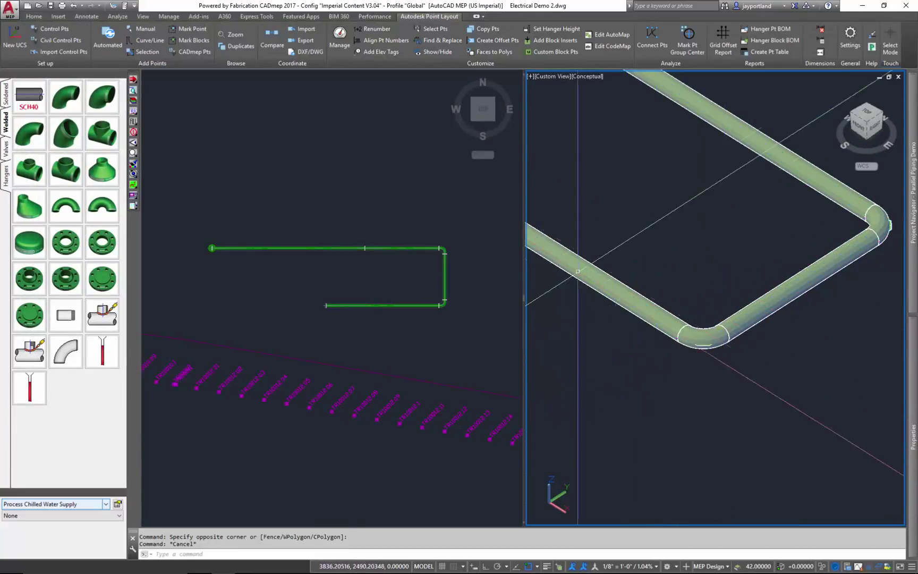
{"action": "left_click", "coordinate": [401, 265]}
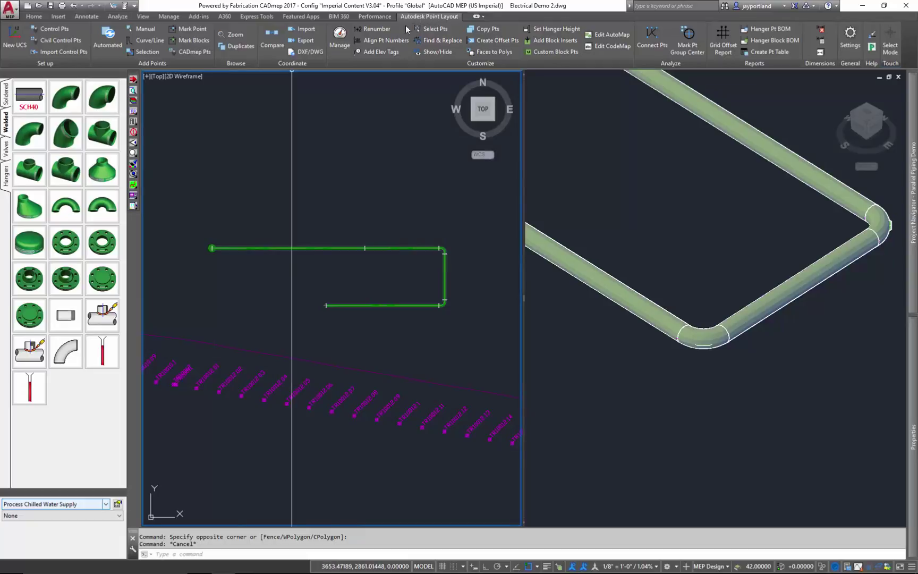
Set Automated point placement's Pipe Hangers tab to Pipe End Pts with Select Some.
{"action": "left_click", "coordinate": [108, 38]}
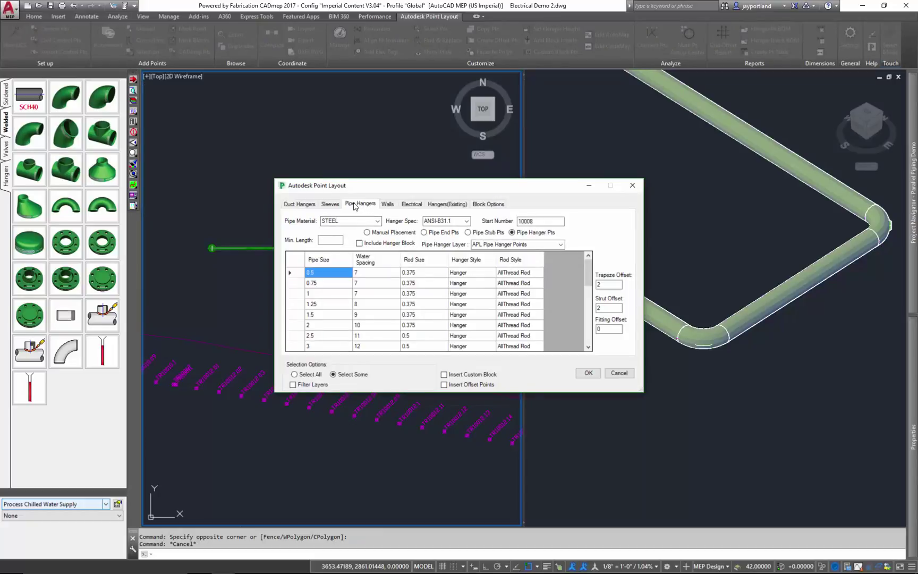
{"action": "left_click", "coordinate": [305, 205]}
{"action": "left_click", "coordinate": [328, 205]}
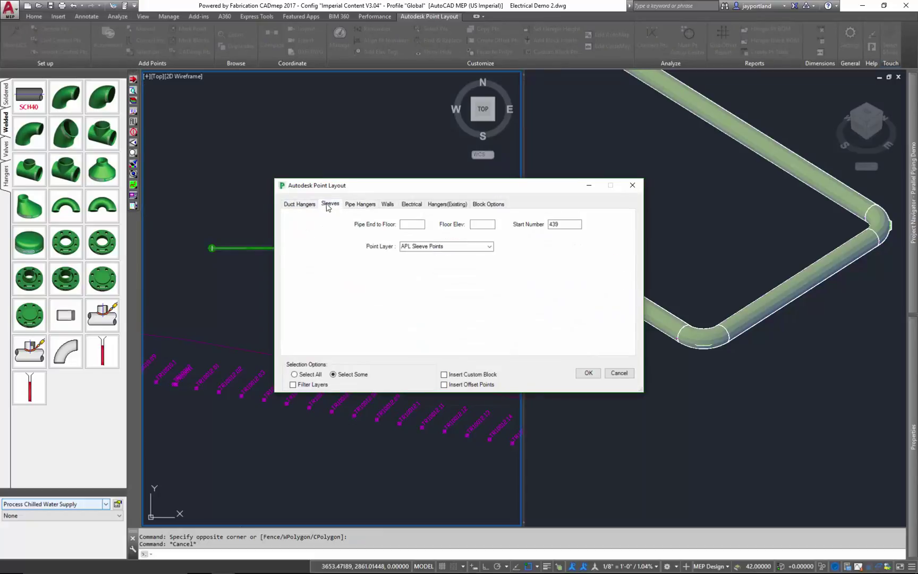
{"action": "left_click", "coordinate": [360, 205]}
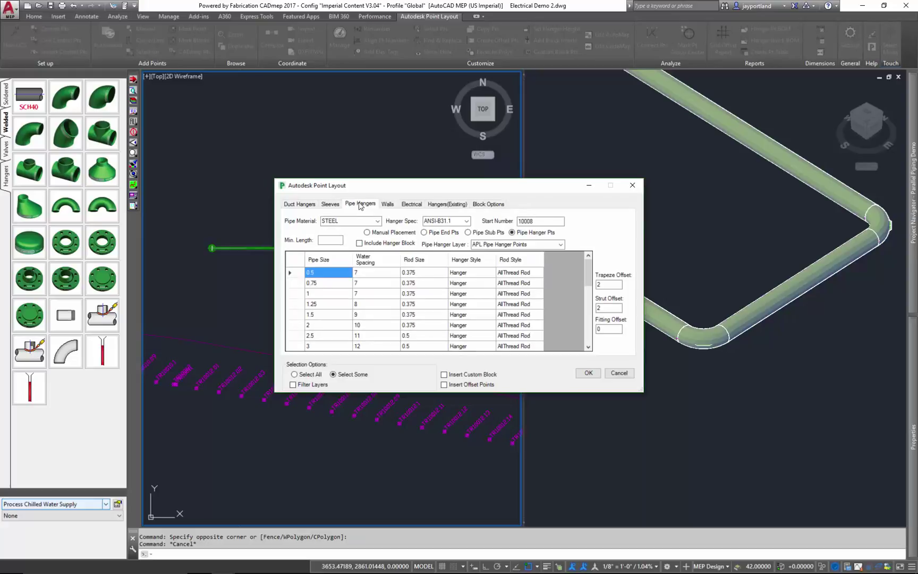
{"action": "left_click", "coordinate": [424, 232]}
{"action": "left_click", "coordinate": [314, 377]}
{"action": "left_click", "coordinate": [338, 375]}
Start placement and window-select the vertical pipe plus the four other pipes.
{"action": "left_click", "coordinate": [588, 374]}
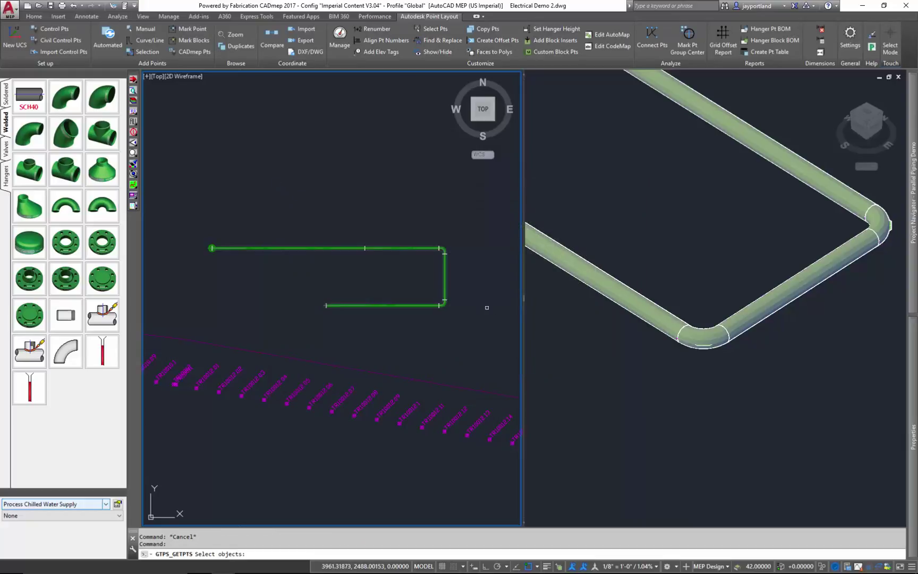
{"action": "left_click", "coordinate": [455, 268]}
{"action": "left_click", "coordinate": [409, 279]}
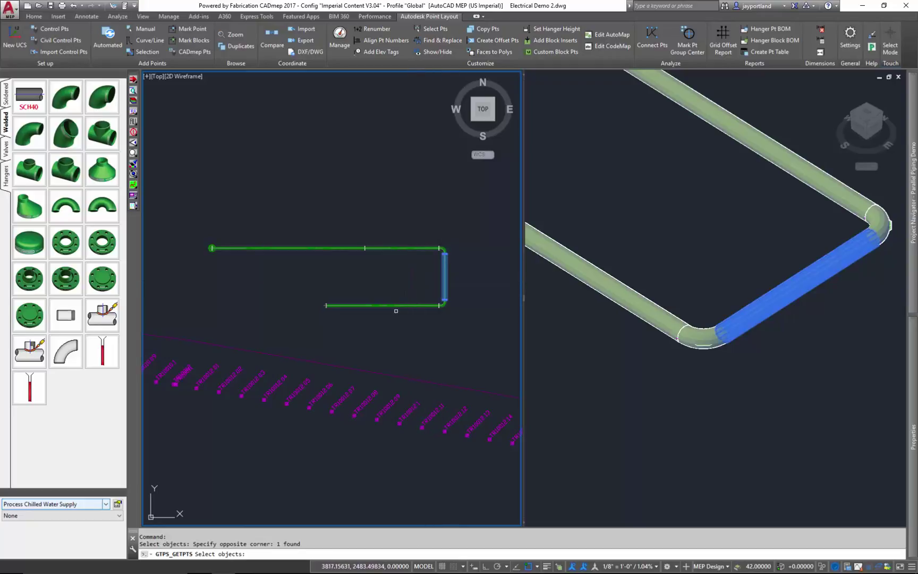
{"action": "left_click", "coordinate": [398, 289]}
{"action": "left_click", "coordinate": [359, 250]}
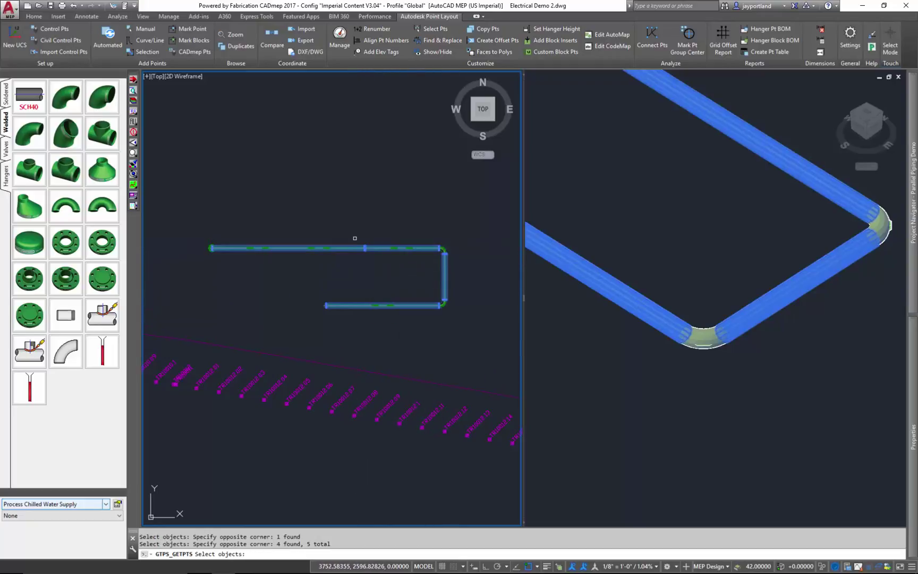
{"action": "key", "text": "Return"}
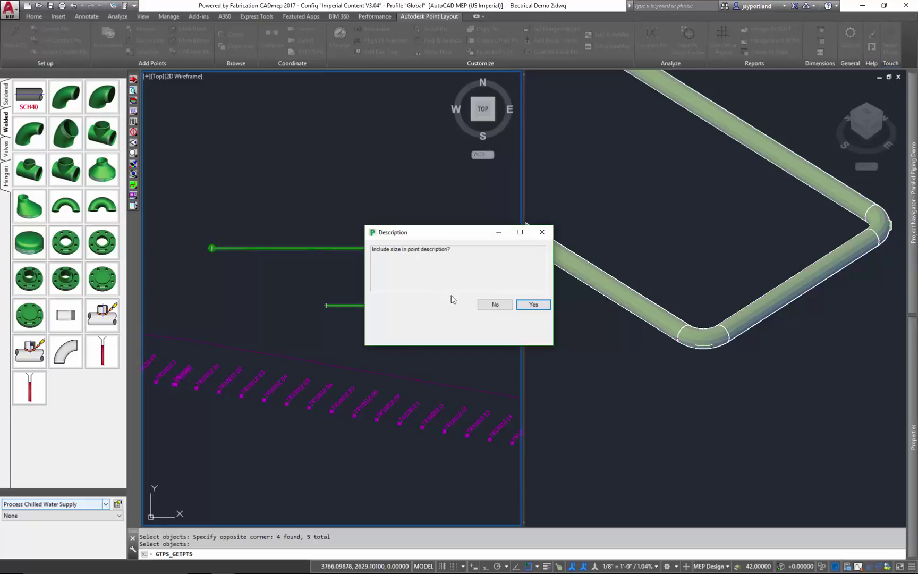
Include pipe size in point descriptions, confirm completion, and activate the 3-D viewport.
{"action": "left_click", "coordinate": [532, 304]}
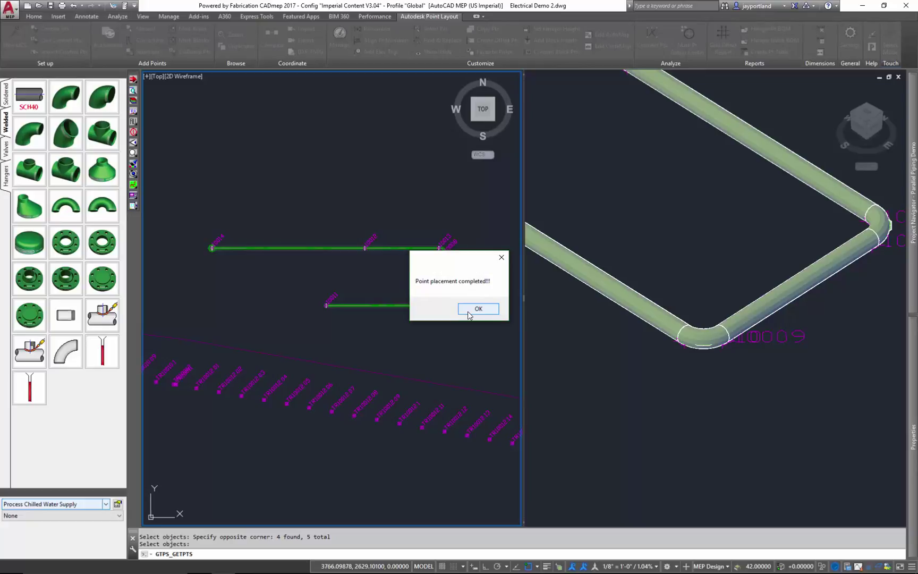
{"action": "left_click", "coordinate": [472, 314]}
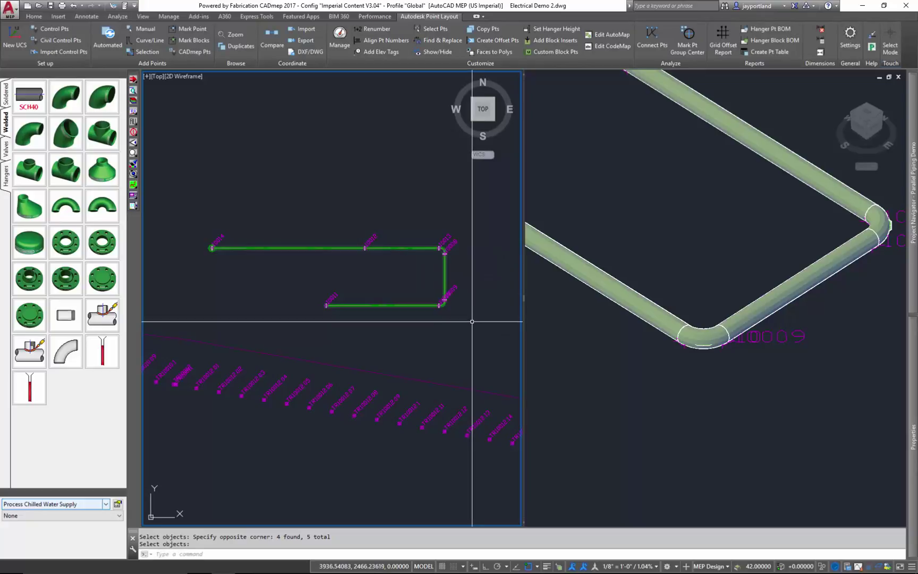
{"action": "left_click", "coordinate": [693, 374]}
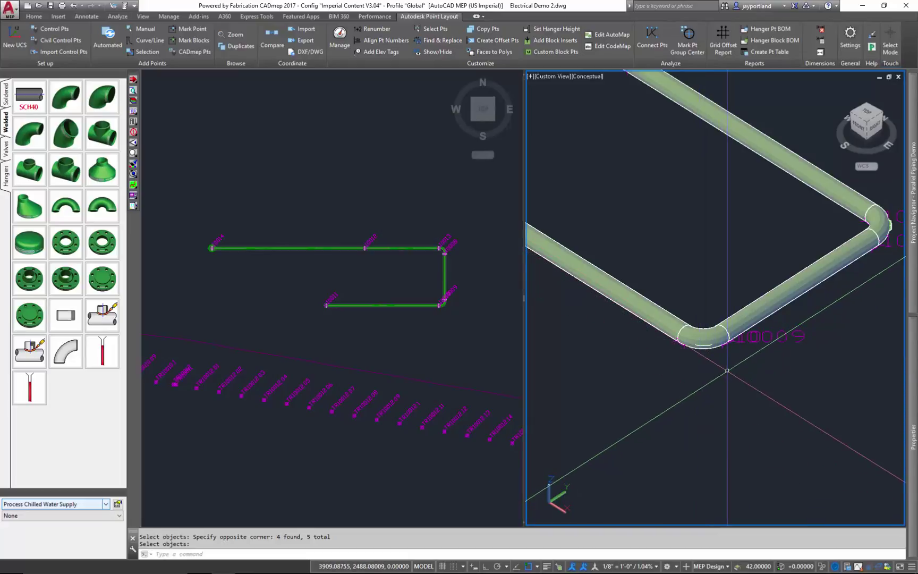
Select the lower-left pipe and its elbow in 3-D and open them in Object Viewer.
{"action": "key", "text": "Return"}
{"action": "left_click", "coordinate": [667, 313]}
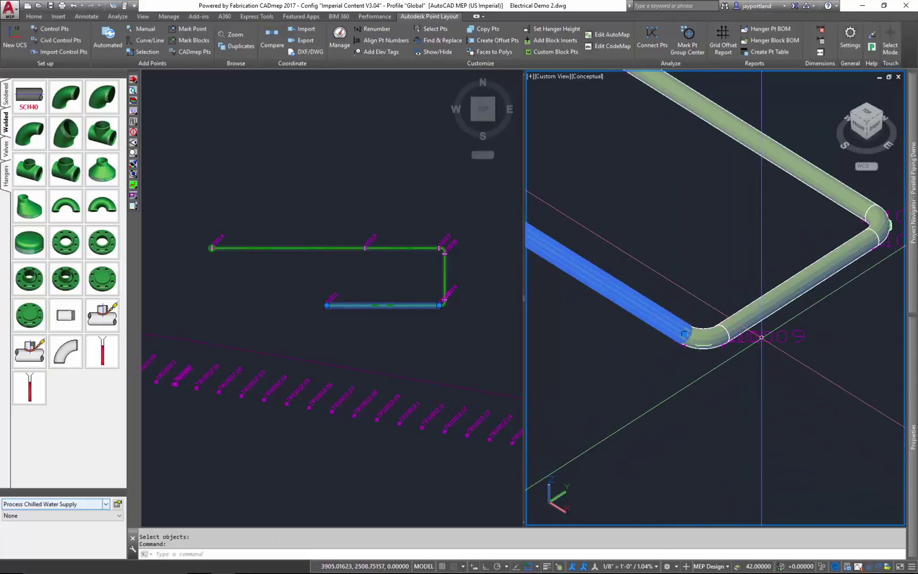
{"action": "left_click", "coordinate": [771, 353]}
{"action": "left_click", "coordinate": [691, 329]}
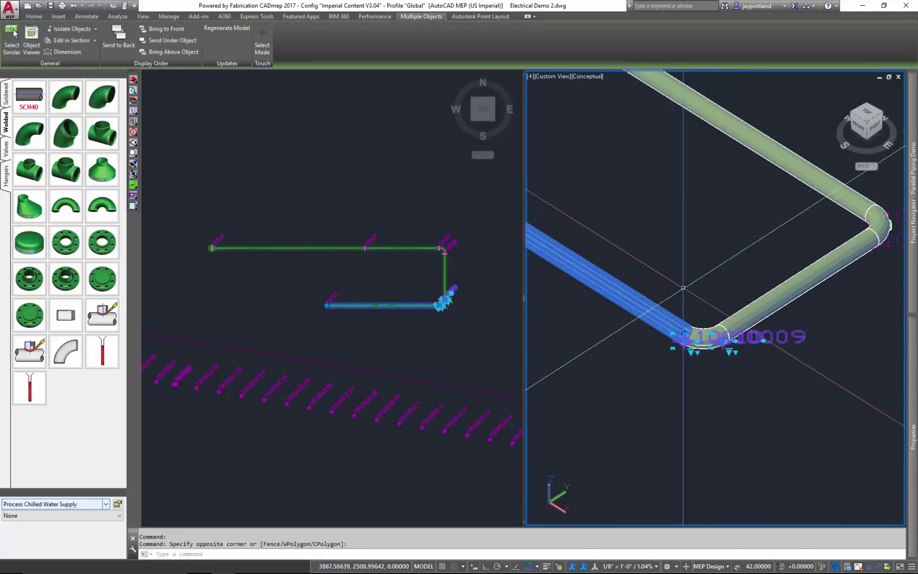
{"action": "right_click", "coordinate": [665, 274]}
{"action": "left_click", "coordinate": [696, 361]}
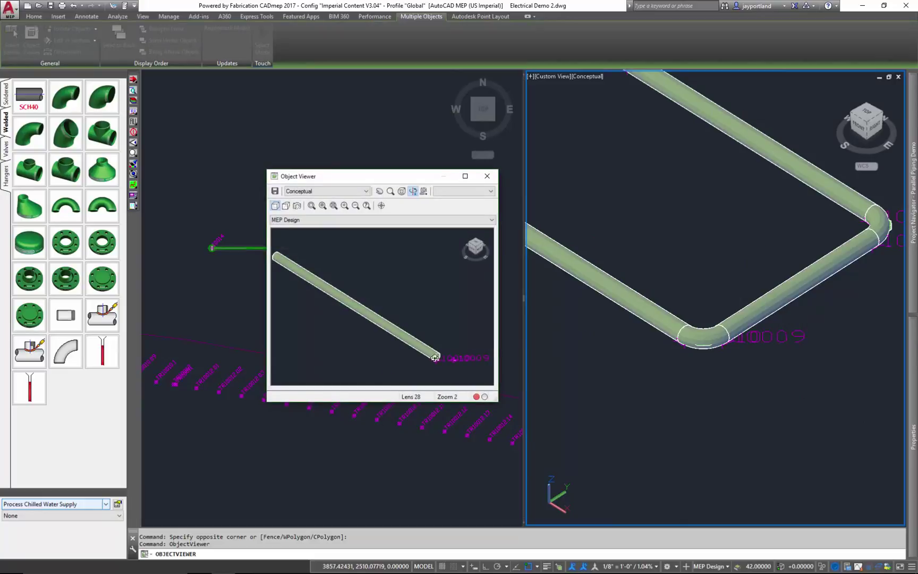
Maximize the Object Viewer and zoom in on the octagonal pipe end and labels.
{"action": "left_click", "coordinate": [465, 176]}
{"action": "left_click_drag", "start_coordinate": [645, 486], "coordinate": [515, 371]}
{"action": "scroll", "coordinate": [514, 371], "scroll_direction": "up", "scroll_amount": 3}
{"action": "scroll", "coordinate": [502, 375], "scroll_direction": "up", "scroll_amount": 5}
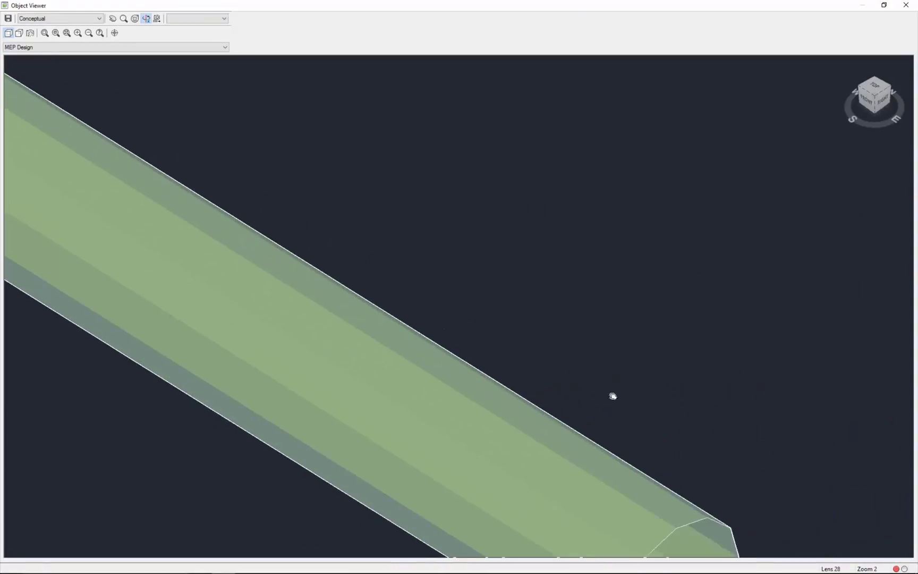
{"action": "left_click_drag", "start_coordinate": [613, 396], "coordinate": [398, 84]}
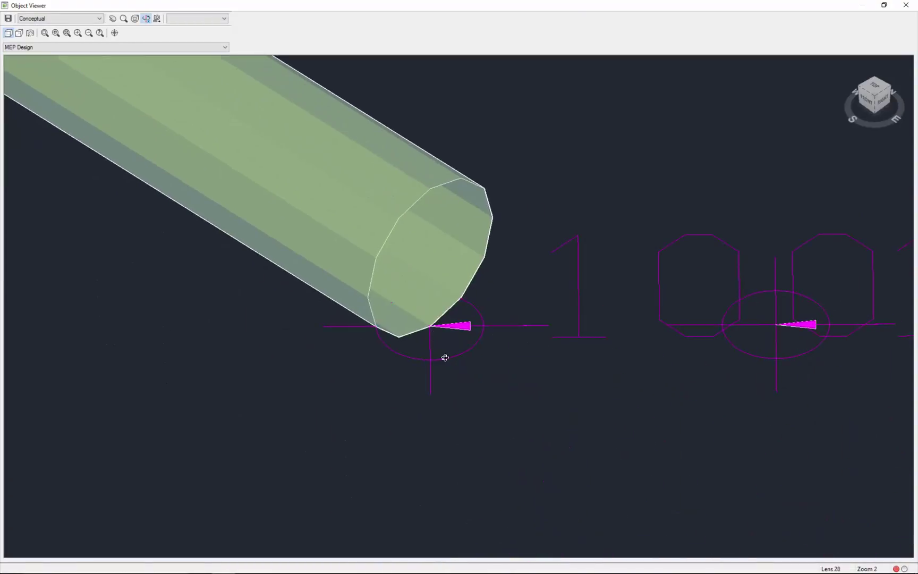
{"action": "scroll", "coordinate": [448, 352], "scroll_direction": "down", "scroll_amount": 5}
{"action": "scroll", "coordinate": [447, 353], "scroll_direction": "down", "scroll_amount": 2}
{"action": "scroll", "coordinate": [455, 322], "scroll_direction": "up", "scroll_amount": 7}
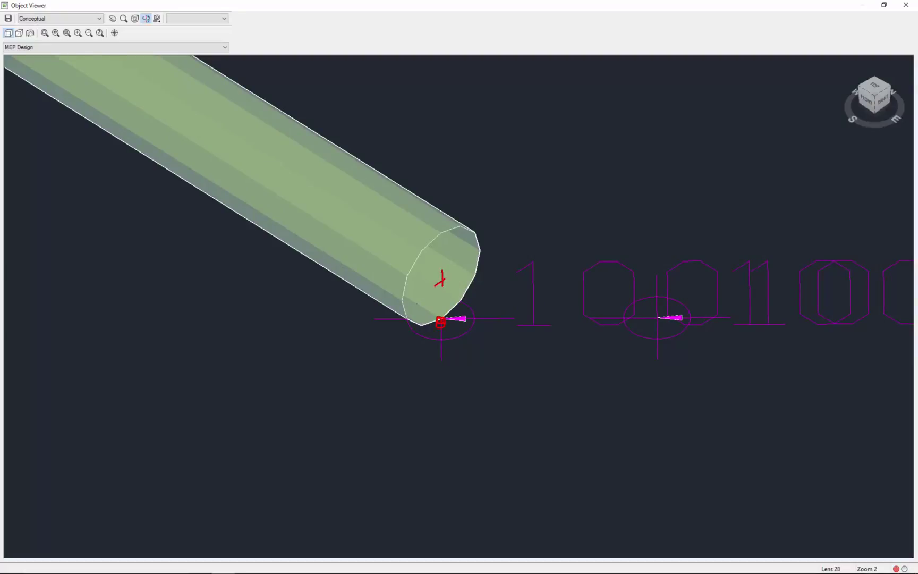
Mark the layout point at the pipe end in red, clear the marks, and close the viewer.
{"action": "left_click_drag", "start_coordinate": [441, 263], "coordinate": [435, 176]}
{"action": "left_click_drag", "start_coordinate": [459, 271], "coordinate": [513, 233]}
{"action": "left_click_drag", "start_coordinate": [432, 286], "coordinate": [363, 318]}
{"action": "key", "text": "Escape"}
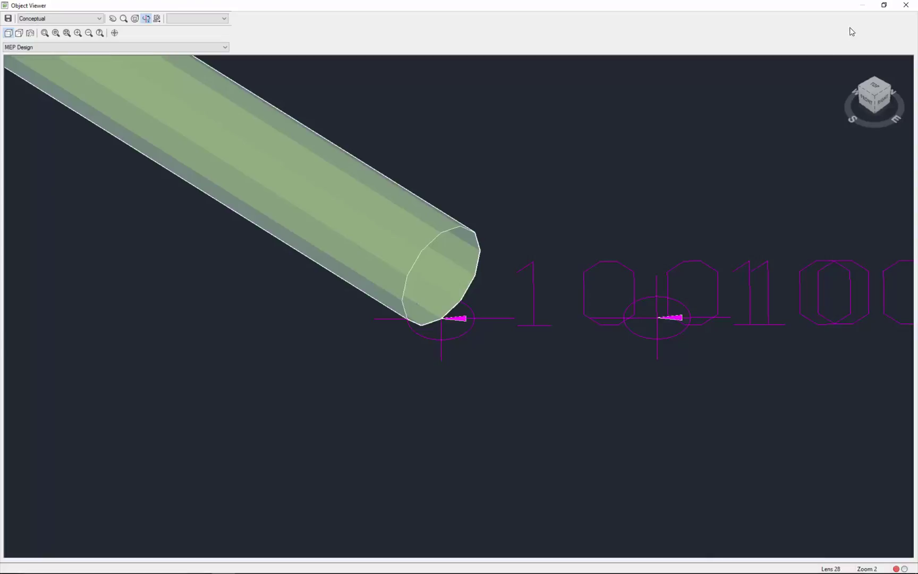
{"action": "left_click", "coordinate": [906, 5]}
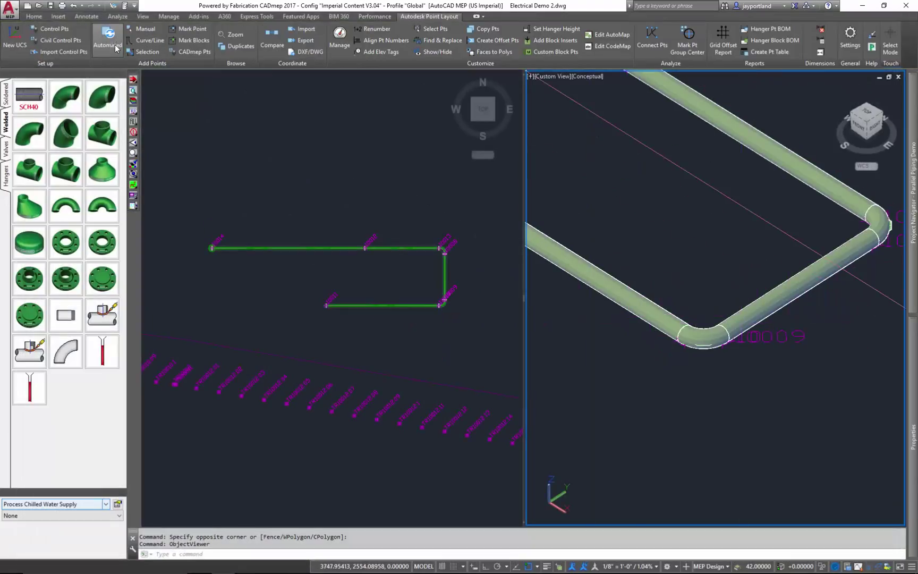
Erase the old markers at the right end, along the top pipe, and at the lower pipe's left end.
{"action": "left_click", "coordinate": [426, 346]}
{"action": "left_click", "coordinate": [458, 305]}
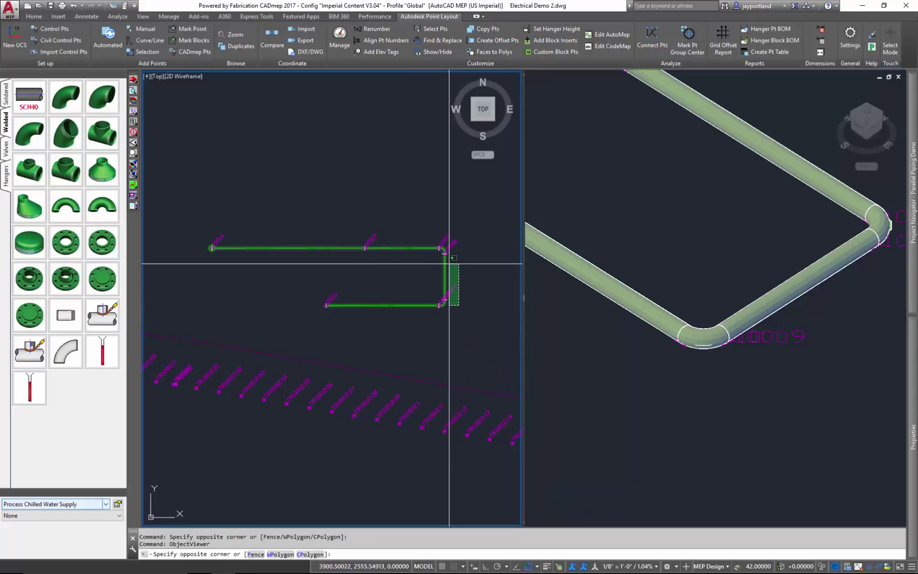
{"action": "left_click", "coordinate": [456, 233]}
{"action": "key", "text": "Delete"}
{"action": "left_click", "coordinate": [448, 230]}
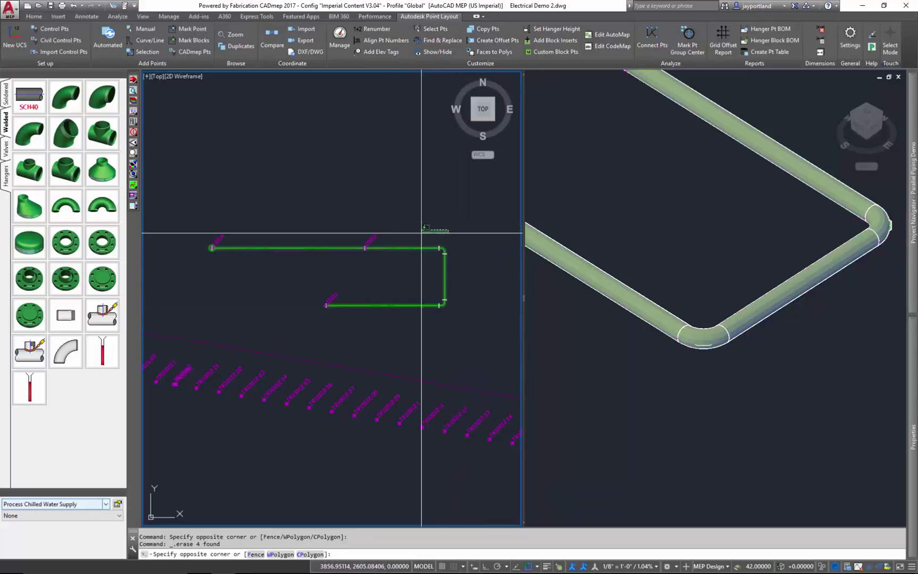
{"action": "left_click", "coordinate": [207, 250]}
{"action": "key", "text": "Delete"}
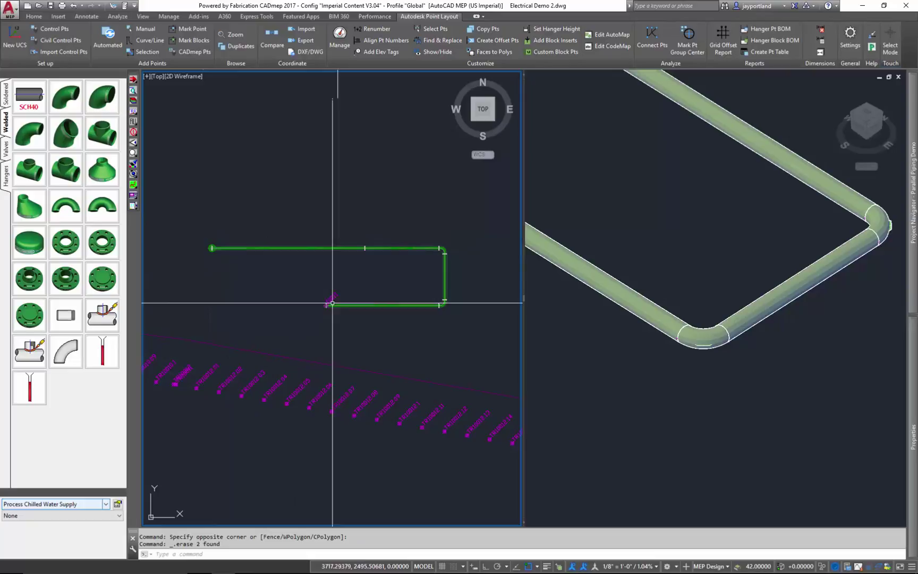
{"action": "left_click", "coordinate": [328, 300]}
{"action": "key", "text": "Delete"}
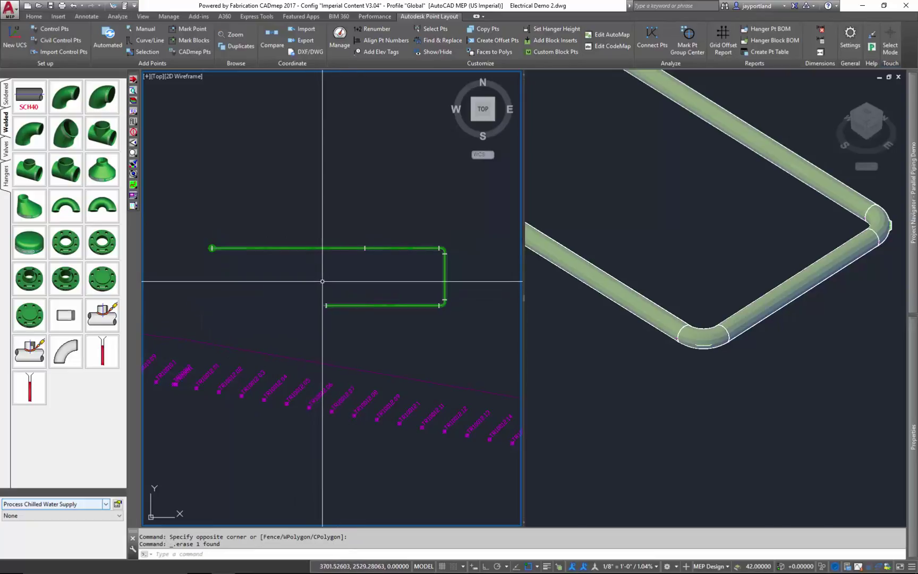
Open the Add Points by Selection settings and review its tabs, ending on Pipe Hangers.
{"action": "left_click", "coordinate": [148, 56]}
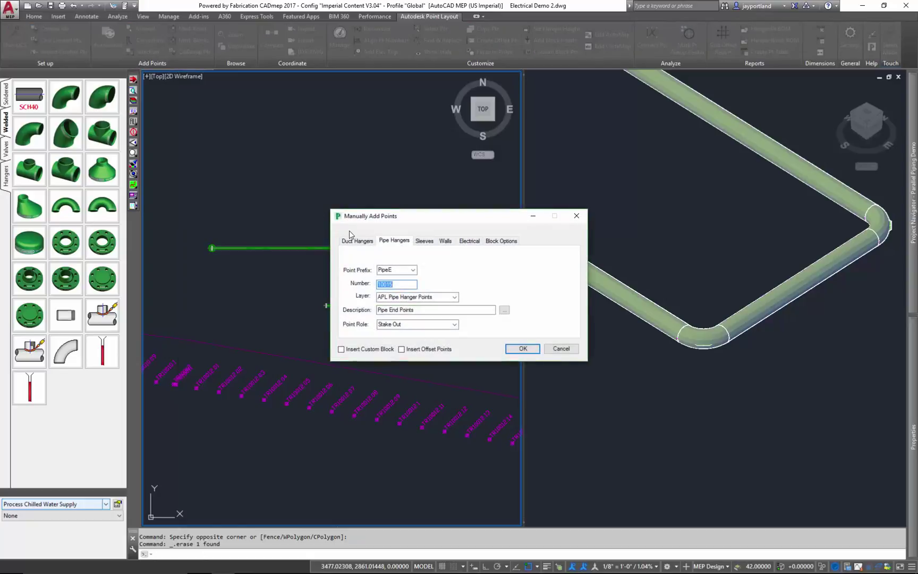
{"action": "left_click", "coordinate": [357, 240]}
{"action": "left_click", "coordinate": [392, 241]}
{"action": "left_click", "coordinate": [423, 240]}
{"action": "left_click", "coordinate": [448, 242]}
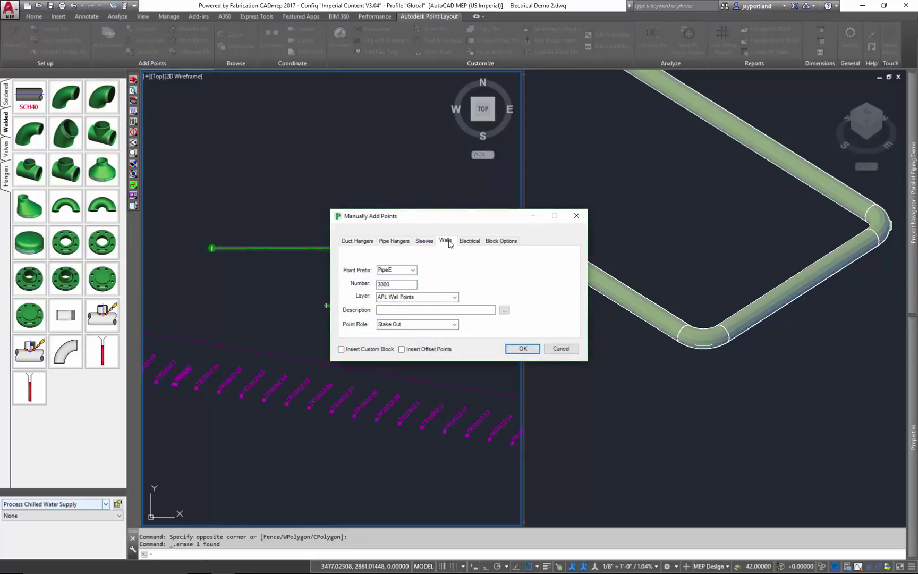
{"action": "left_click", "coordinate": [470, 240]}
{"action": "left_click", "coordinate": [501, 240]}
{"action": "left_click", "coordinate": [394, 241]}
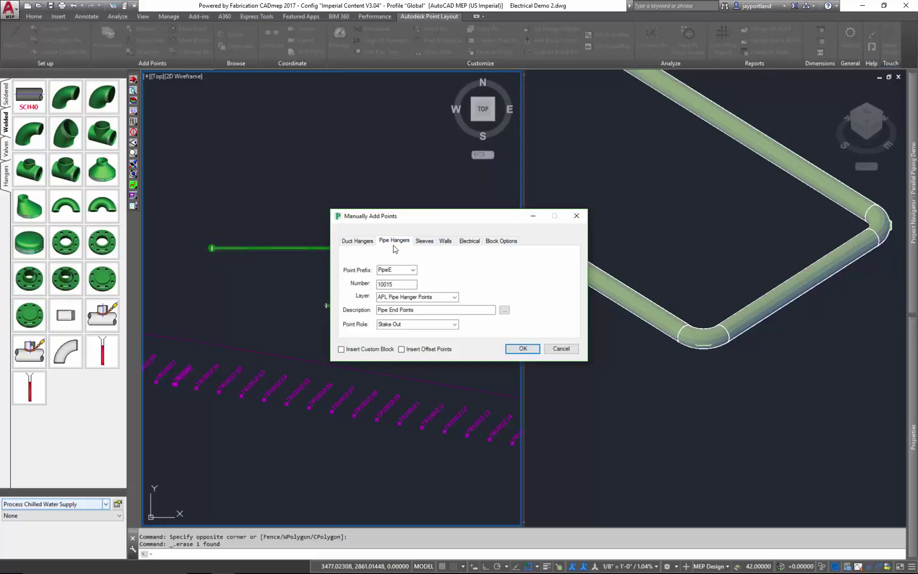
Set prefix PipeEnd and start number 30000, keeping the layer and description, and accept.
{"action": "left_click", "coordinate": [402, 270]}
{"action": "left_click", "coordinate": [402, 271]}
{"action": "type", "text": "nd"}
{"action": "key", "text": "Tab"}
{"action": "type", "text": "3000"}
{"action": "key", "text": "Tab"}
{"action": "key", "text": "Tab"}
{"action": "left_click", "coordinate": [441, 313]}
{"action": "left_click_drag", "start_coordinate": [451, 310], "coordinate": [349, 308]}
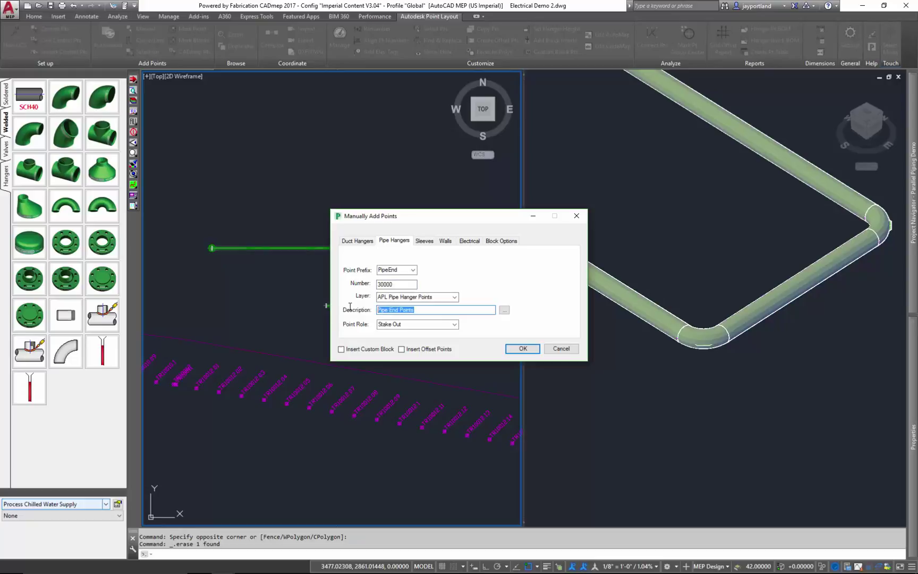
{"action": "left_click", "coordinate": [411, 325]}
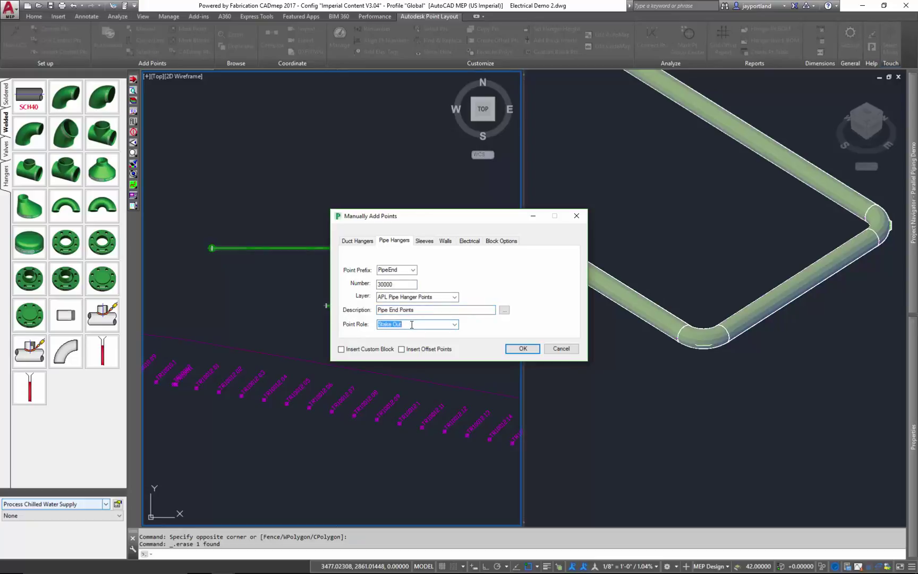
{"action": "left_click", "coordinate": [439, 297]}
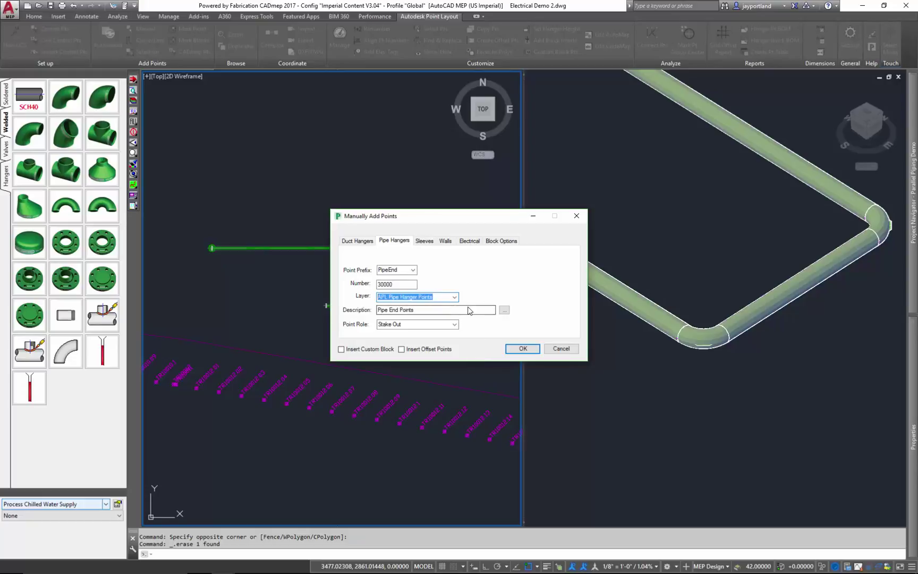
{"action": "left_click", "coordinate": [514, 349]}
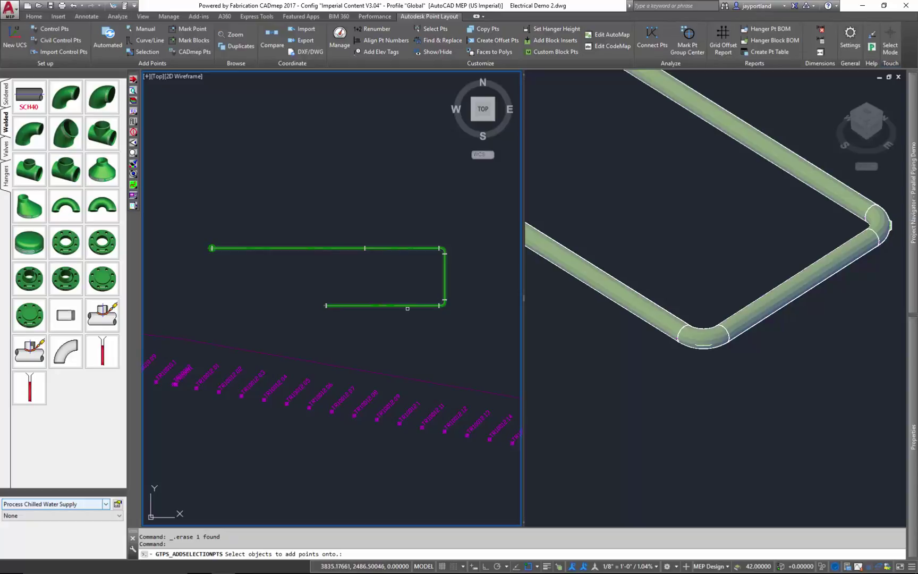
Pick the lower, vertical and both top pipe segments, marking Node points at All elevations.
{"action": "left_click", "coordinate": [408, 307]}
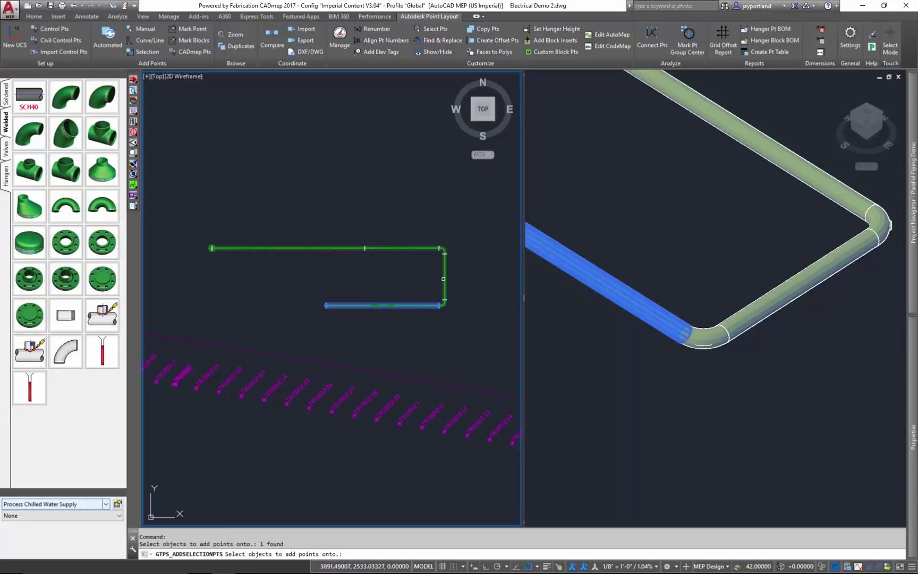
{"action": "left_click", "coordinate": [443, 281]}
{"action": "left_click", "coordinate": [406, 248]}
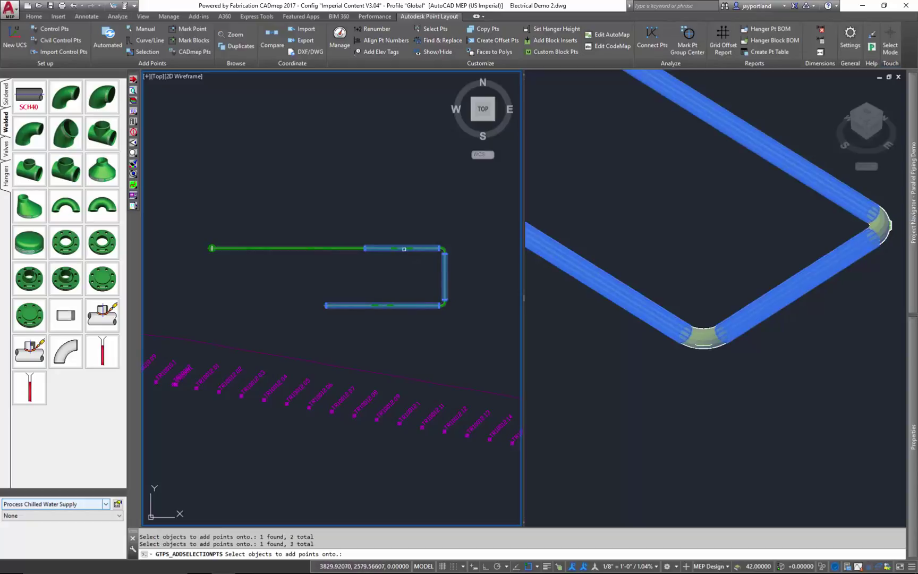
{"action": "left_click", "coordinate": [337, 248]}
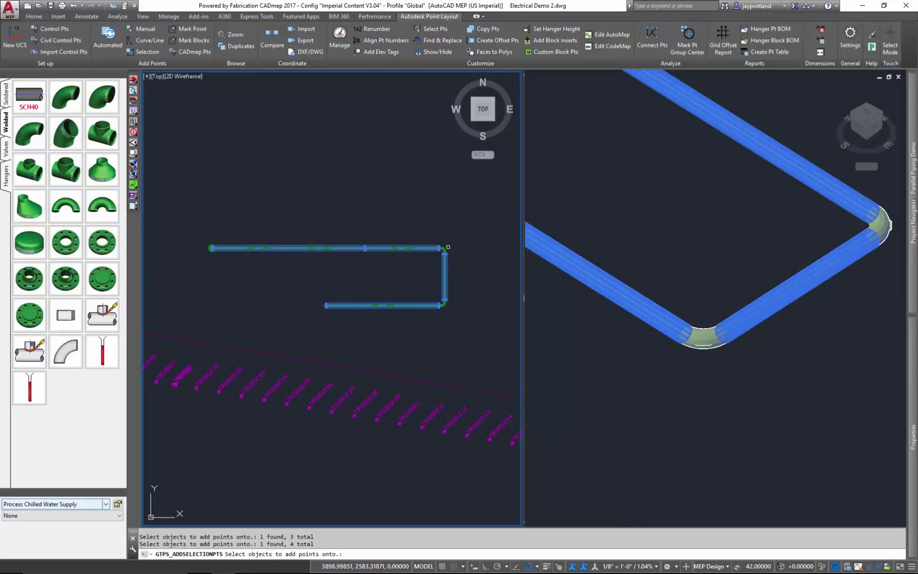
{"action": "key", "text": "Return"}
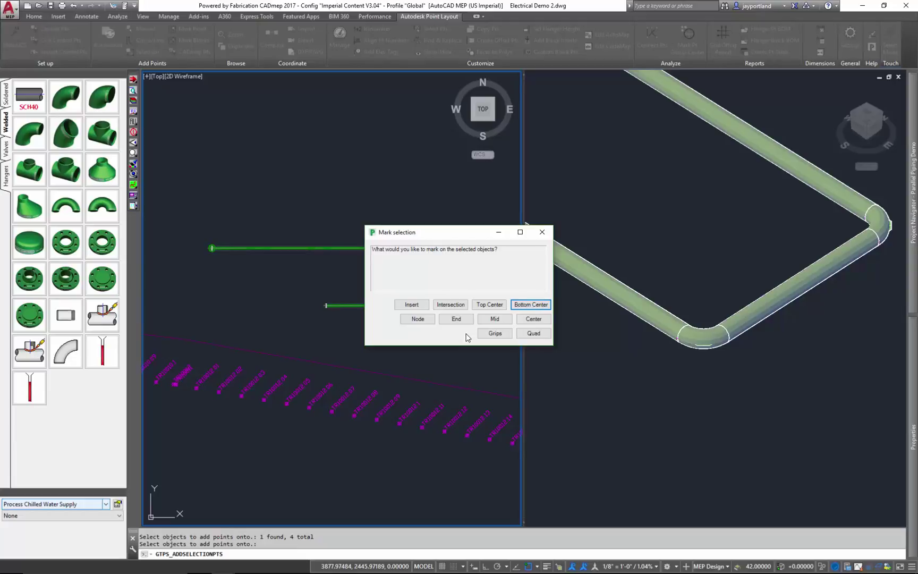
{"action": "left_click", "coordinate": [418, 319]}
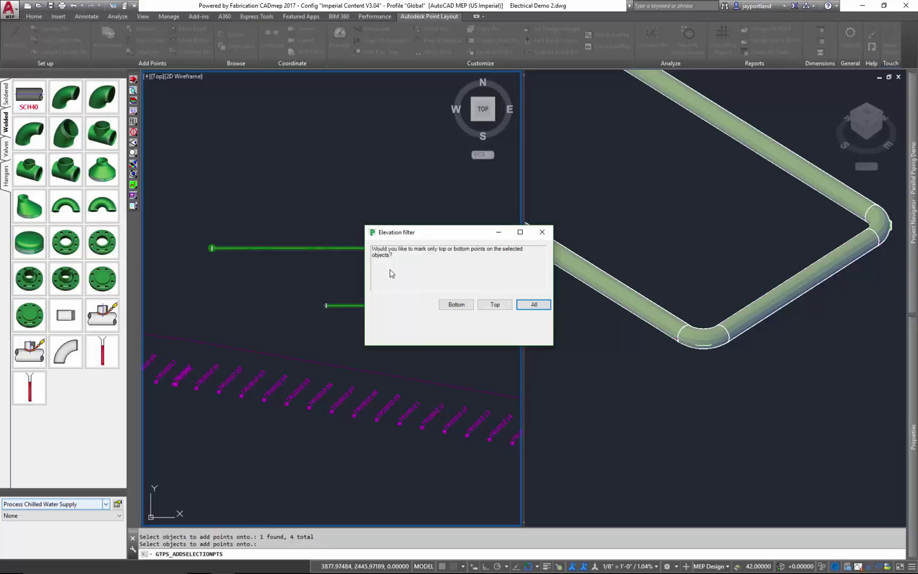
{"action": "left_click", "coordinate": [535, 305]}
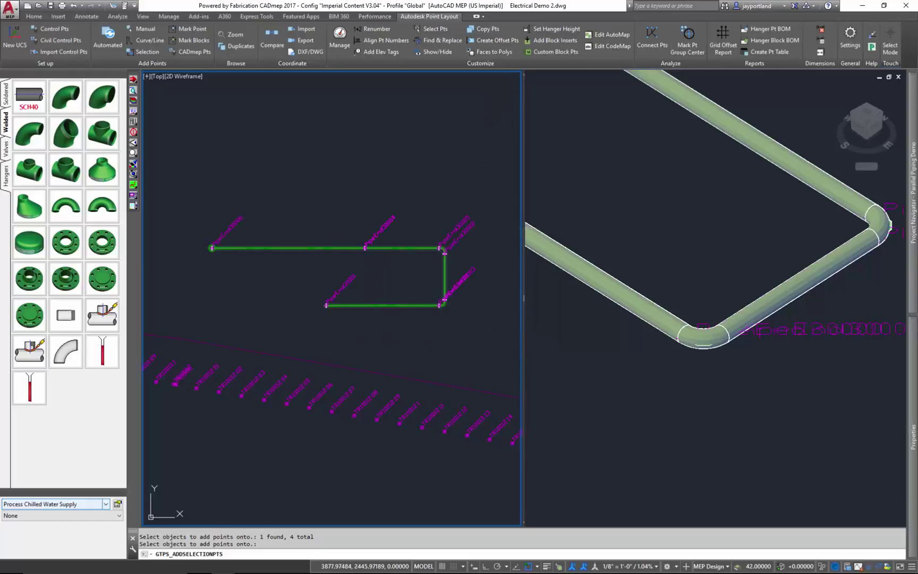
{"action": "key", "text": "Return"}
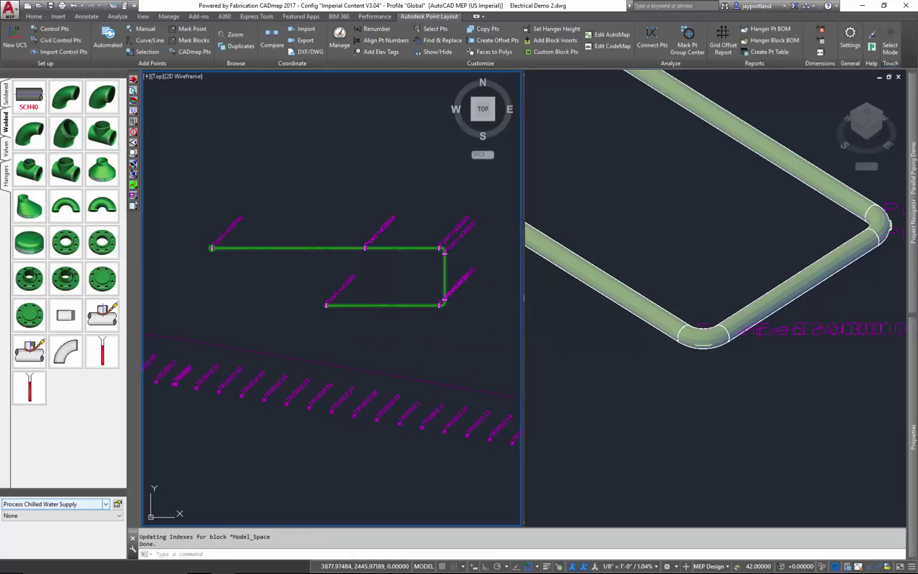
In the Conceptual viewport, select the PipeEnd point and lower pipe for Object Viewer.
{"action": "left_click", "coordinate": [739, 415]}
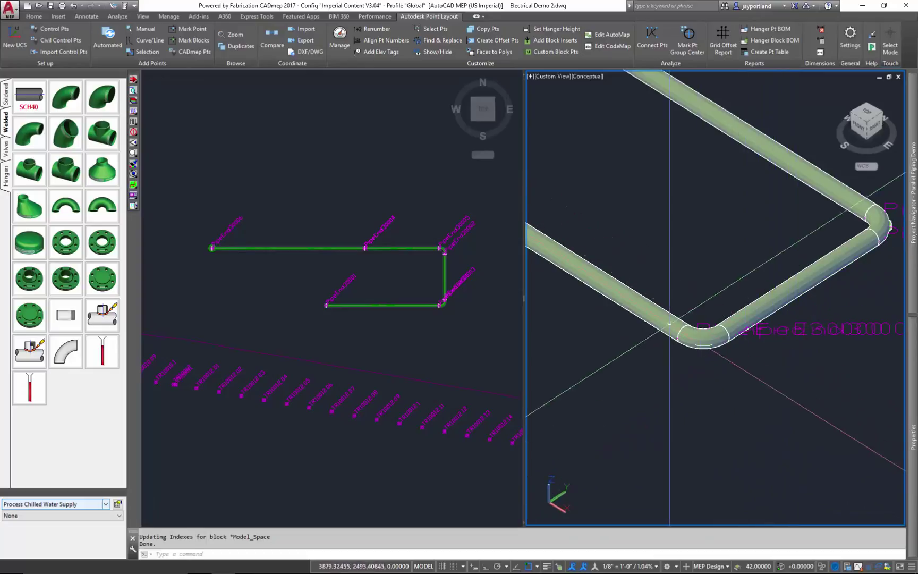
{"action": "left_click", "coordinate": [690, 331]}
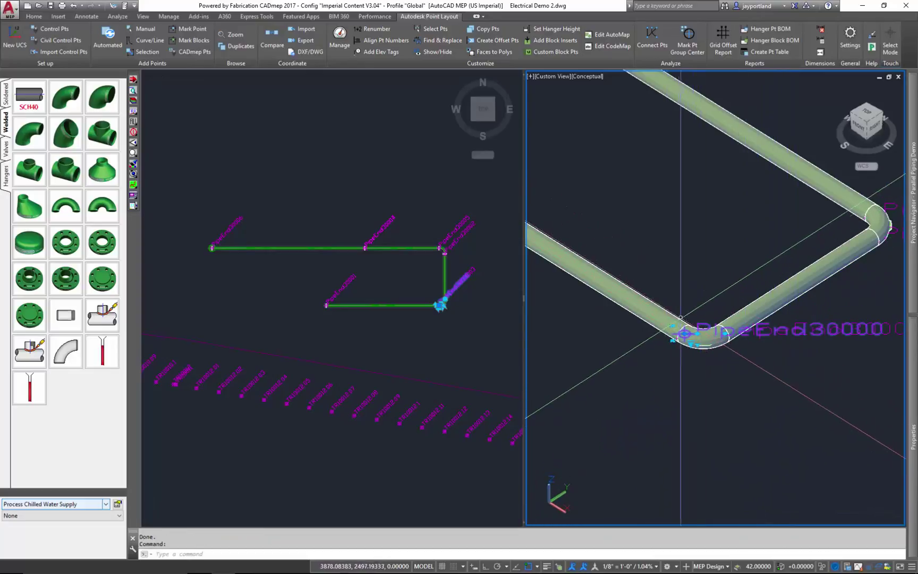
{"action": "left_click", "coordinate": [672, 310]}
{"action": "right_click", "coordinate": [625, 216]}
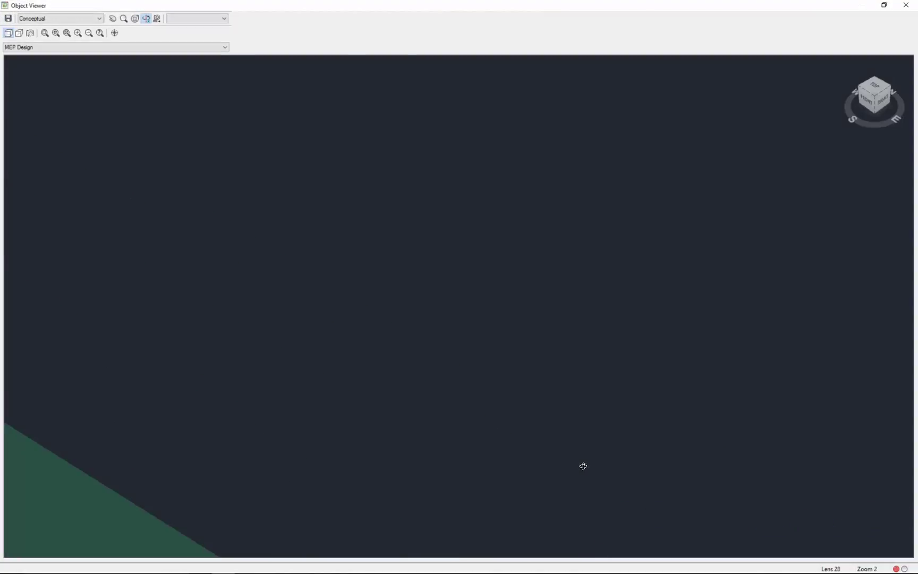
Zoom and pan to centre the lower pipe's end cap showing PipeEnd30000.
{"action": "middle_click_drag", "start_coordinate": [548, 390], "coordinate": [524, 105]}
{"action": "middle_click_drag", "start_coordinate": [648, 432], "coordinate": [312, 30]}
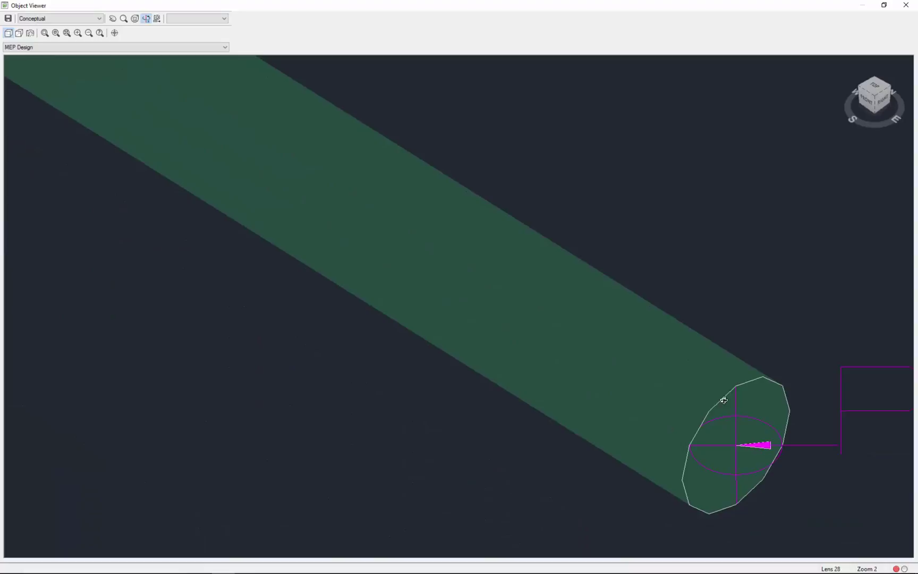
{"action": "middle_click_drag", "start_coordinate": [653, 377], "coordinate": [402, 243]}
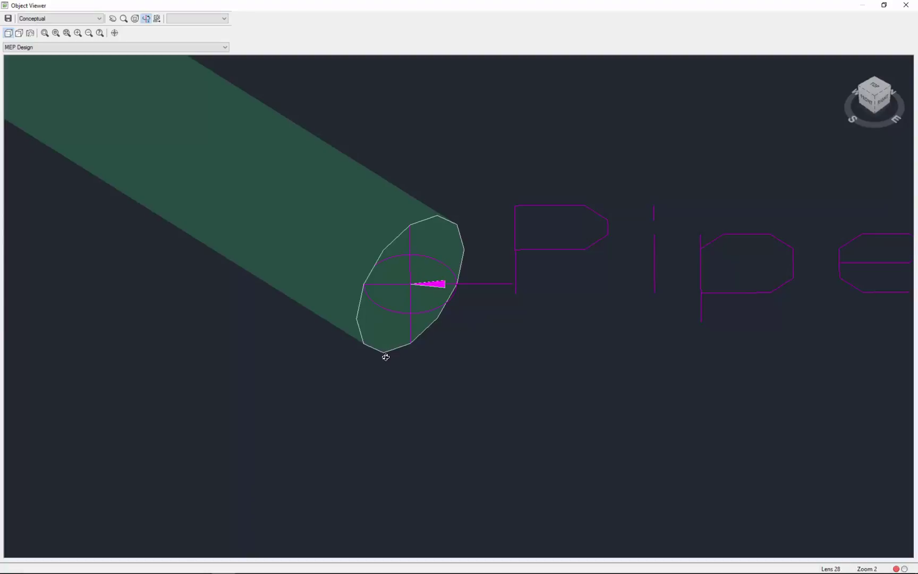
{"action": "scroll", "coordinate": [385, 372], "scroll_direction": "down", "scroll_amount": 5}
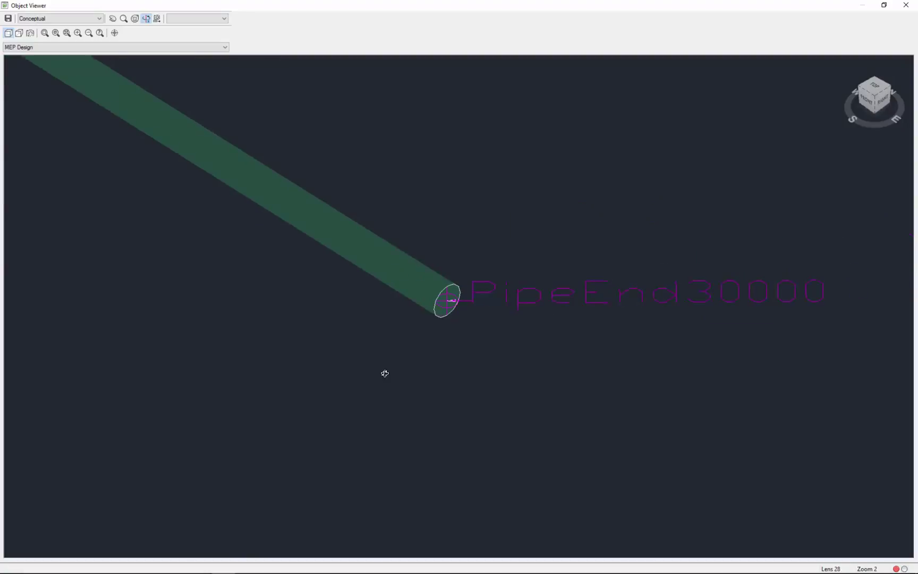